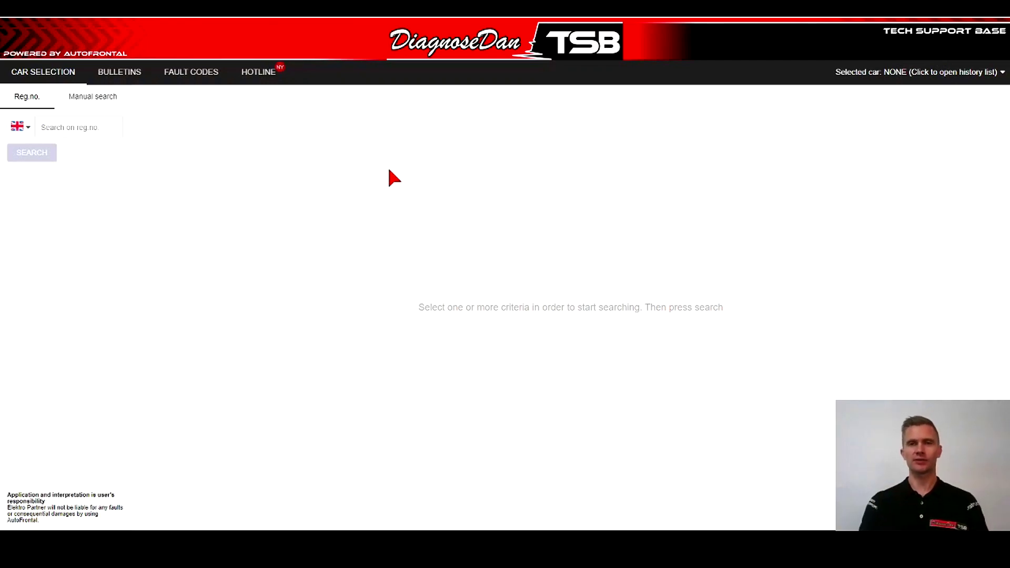
Look up the car by its UK registration number to select the Audi TT 2,0 S (FV3/FV9).
click(23, 126)
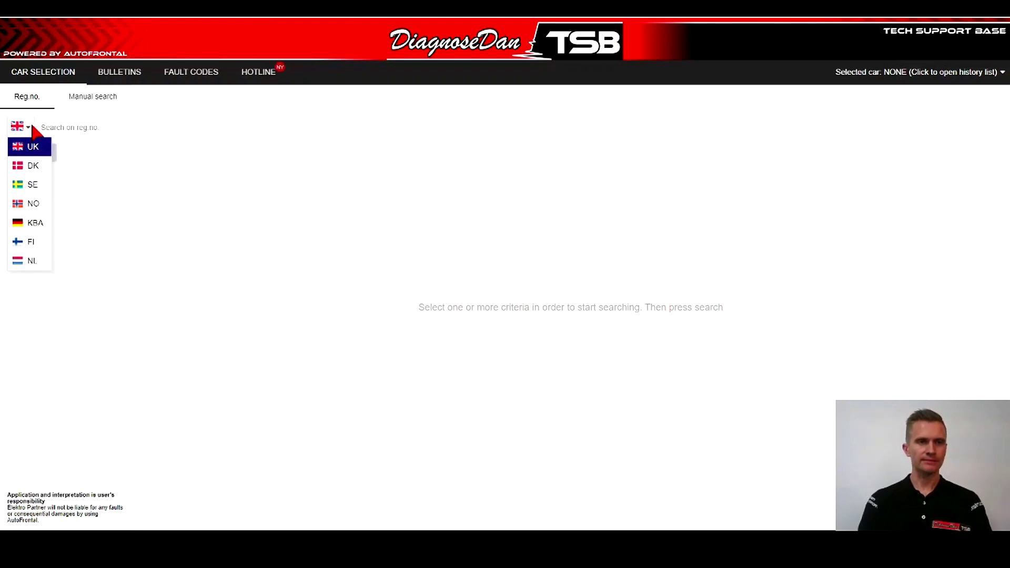
click(37, 128)
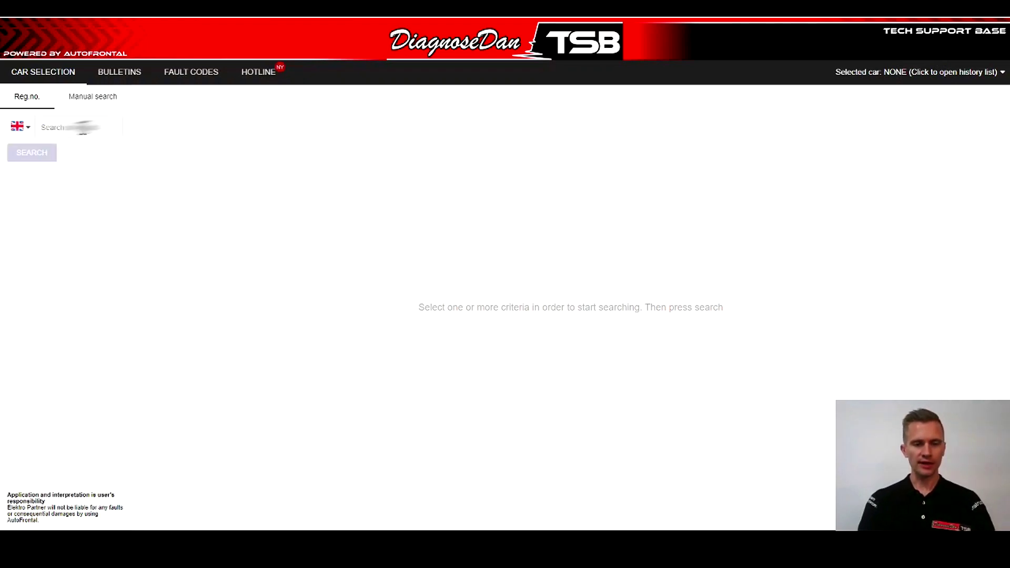
key(ctrl+v)
click(18, 160)
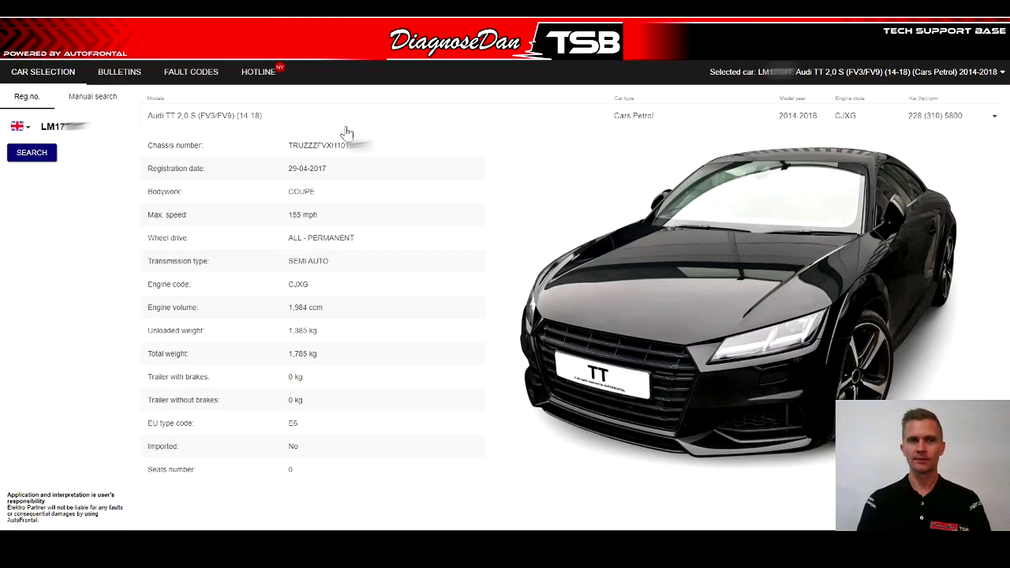
In manual search, choose Ford as manufacturer and S-MAX ('15) as model series.
click(91, 99)
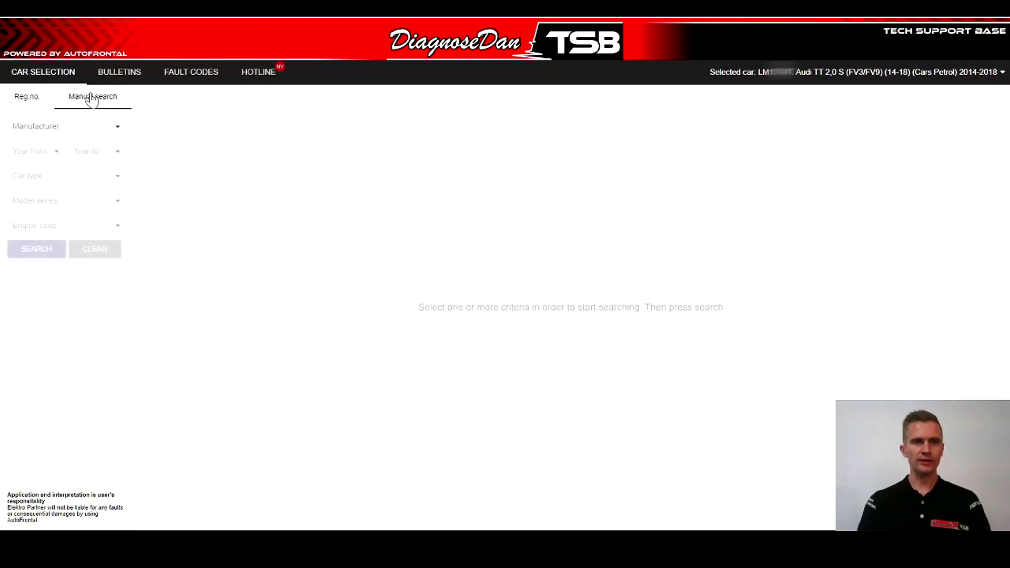
click(119, 129)
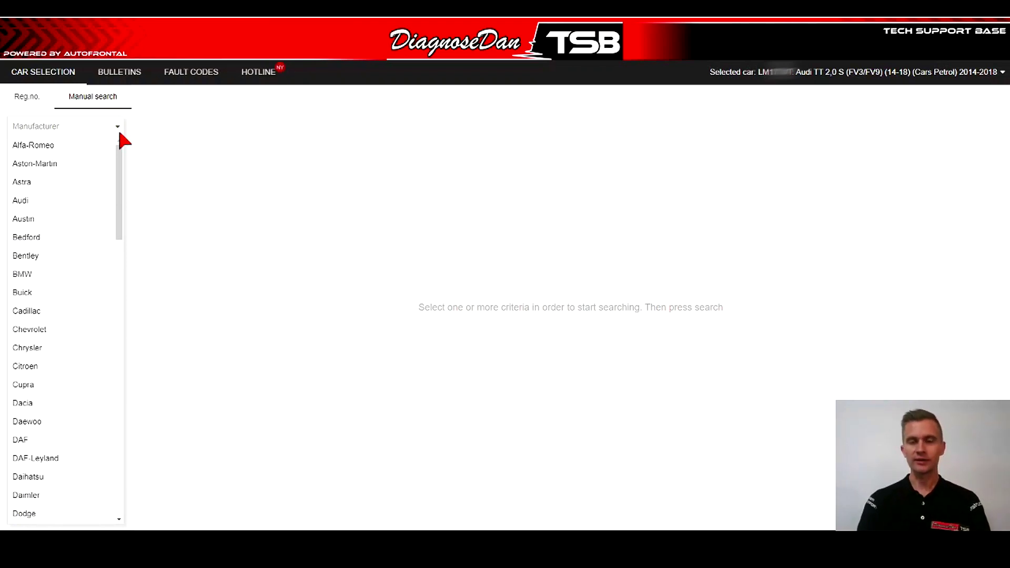
text(f)
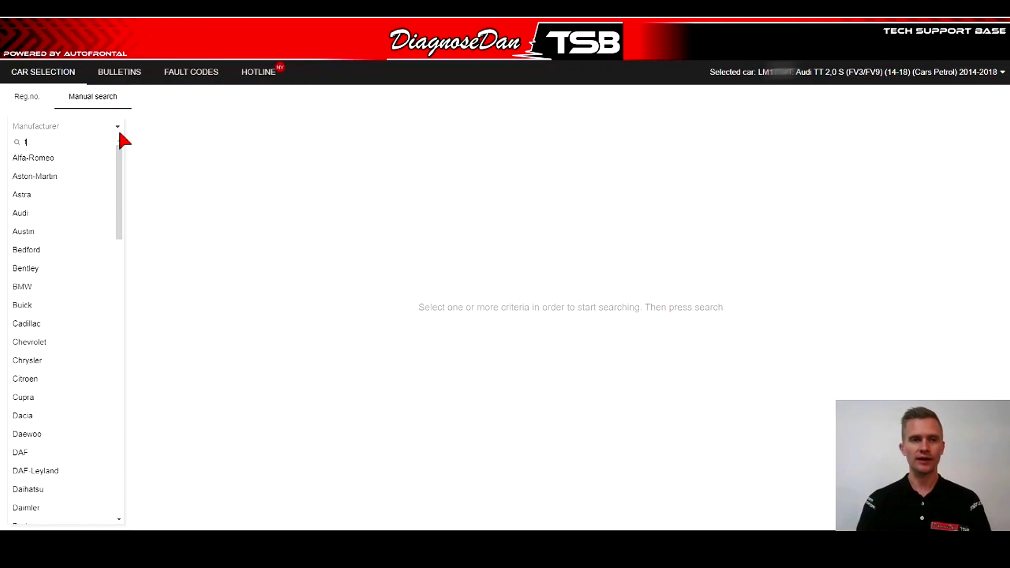
click(26, 196)
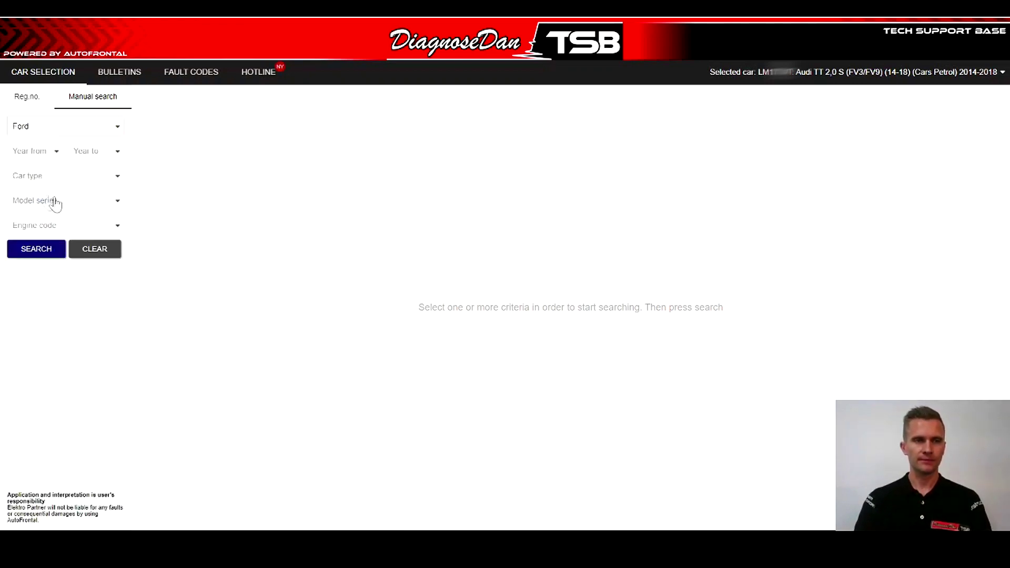
click(83, 204)
text(s)
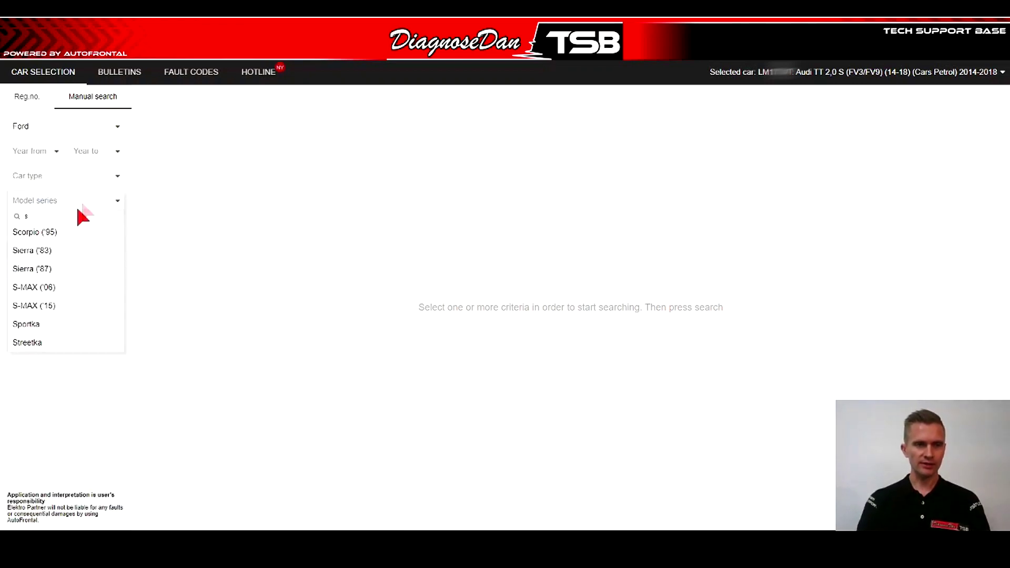
click(48, 306)
List the Ford S-MAX ('15) variants and select the 1,5 EcoBoost UNCI petrol variant.
click(36, 249)
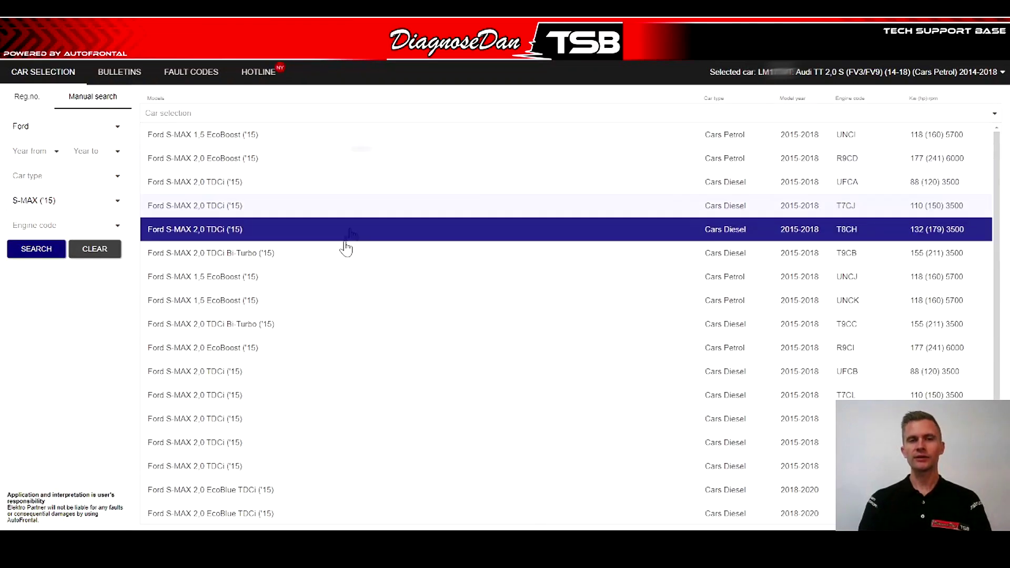
drag(998, 139, 996, 202)
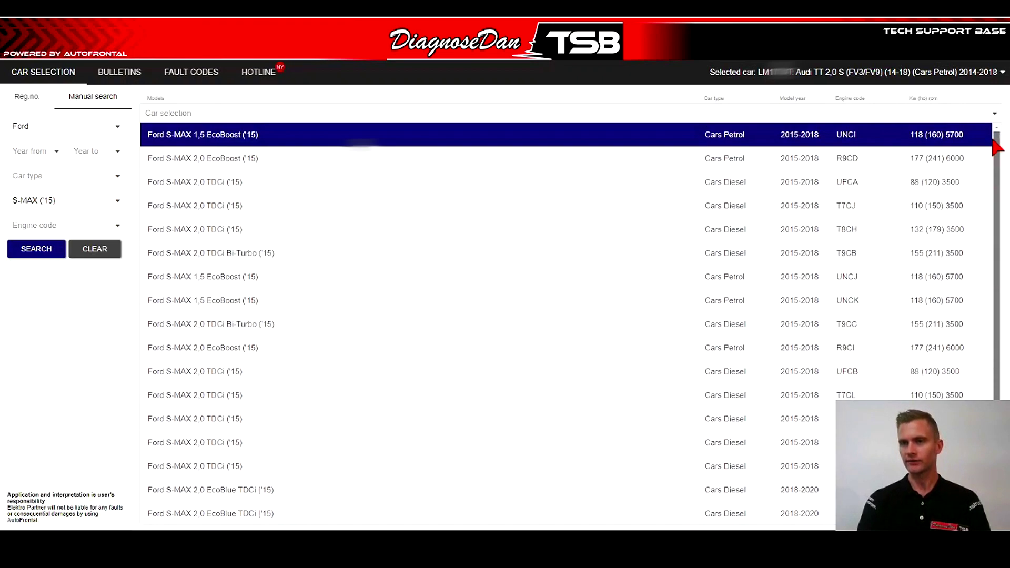
click(393, 141)
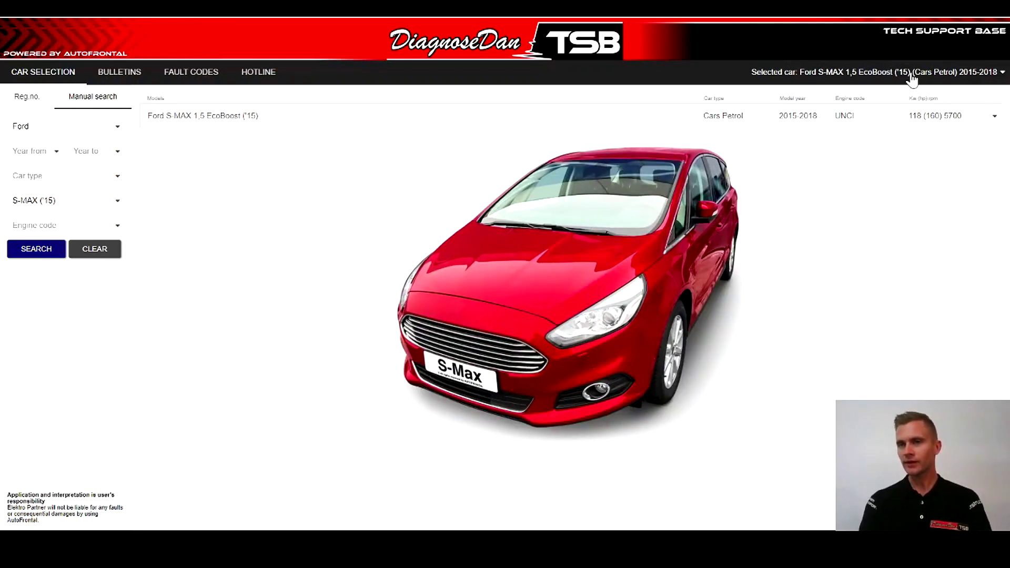
click(974, 75)
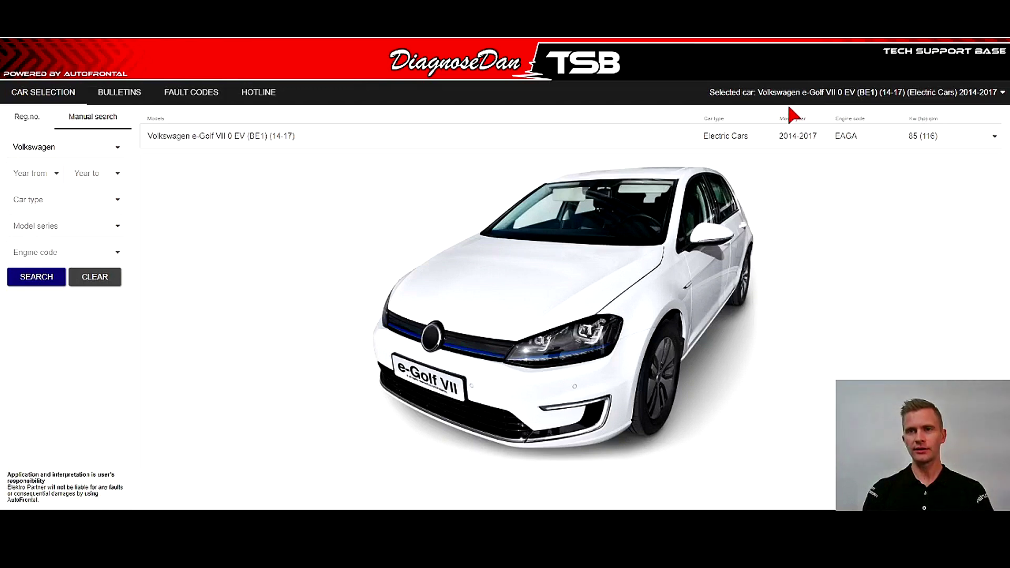
Open bulletin search for the Volkswagen e-Golf VII, showing the high-voltage safety warning.
click(117, 95)
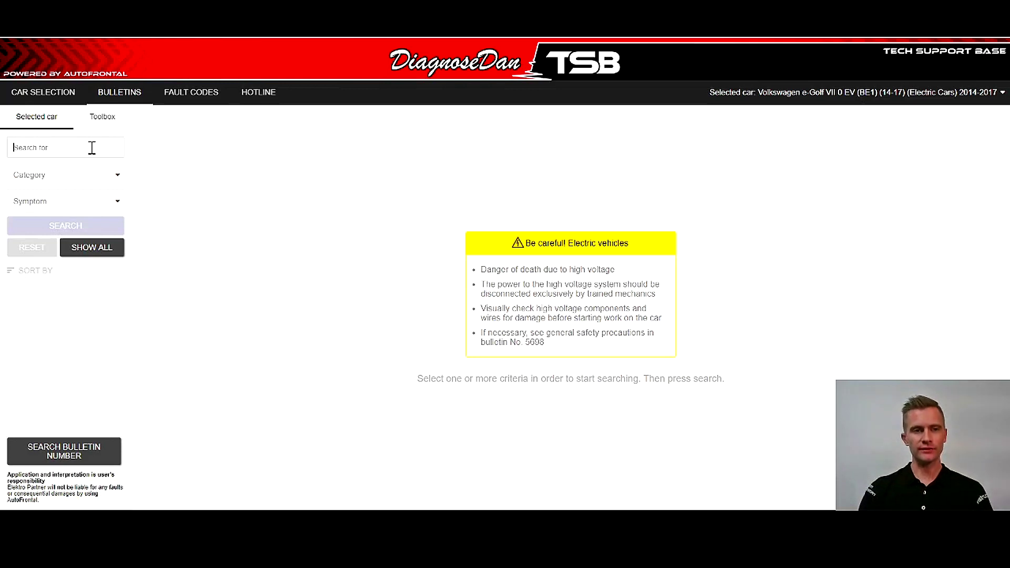
Search bulletins for fault code P1C5800 and open heating/cooling bulletin no. 6908.
text(P1C5800)
key(Return)
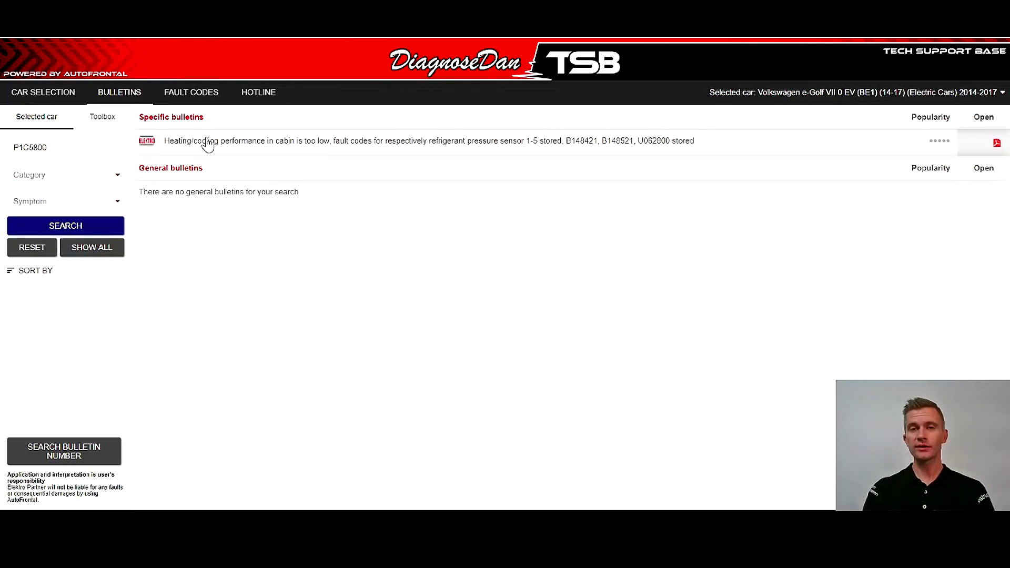
click(208, 147)
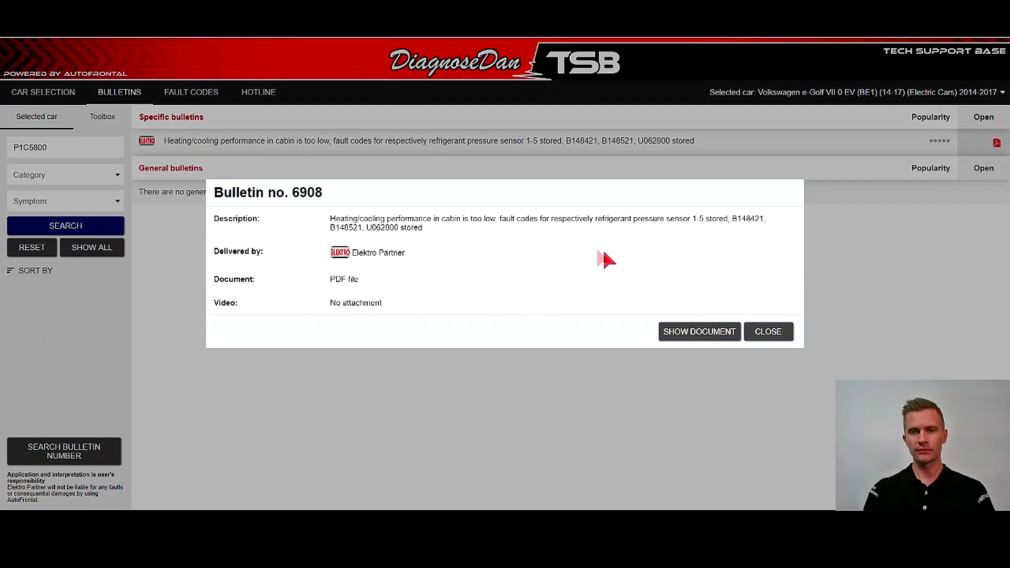
View bulletin 6908's PDF document and close the viewer.
click(698, 332)
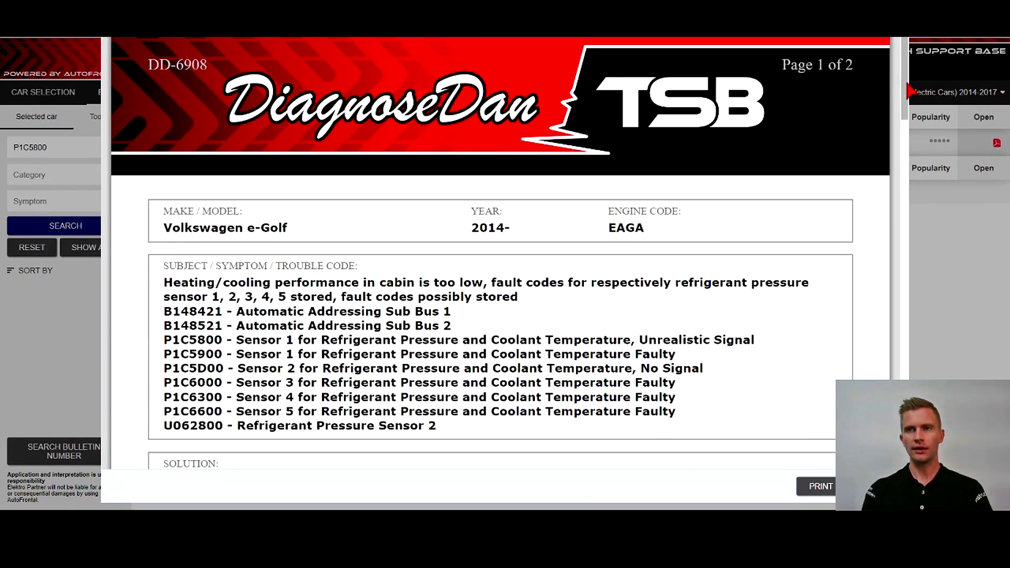
drag(908, 88, 905, 381)
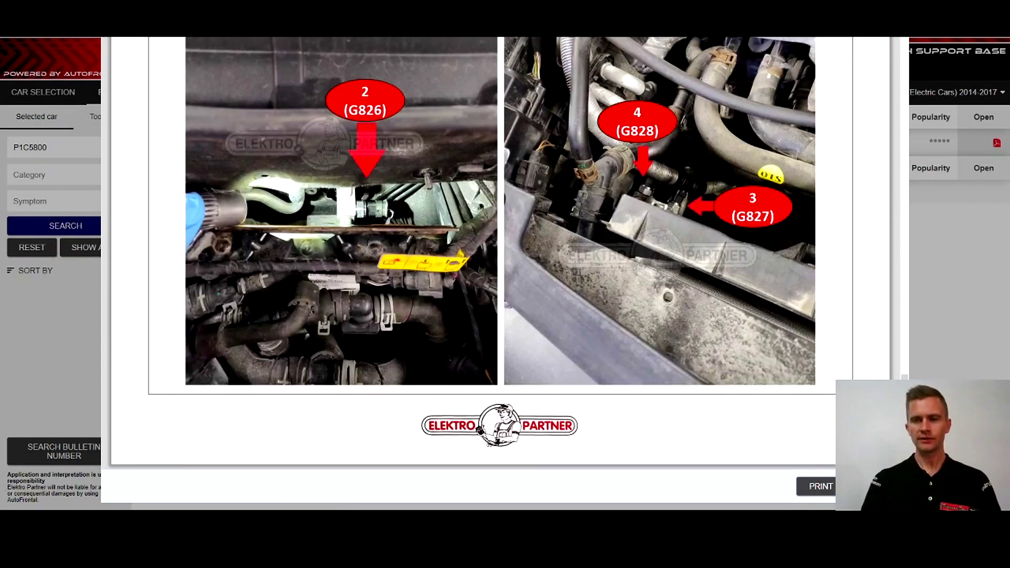
key(Escape)
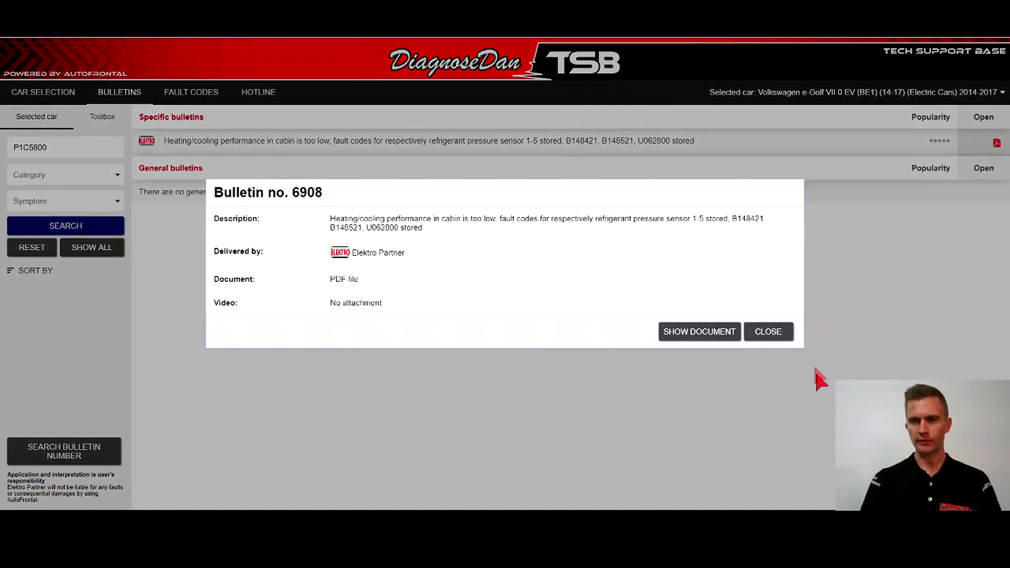
Close bulletin 6908, search bulletins for 02897 with no results, then go to fault code search.
click(766, 332)
double_click(58, 147)
text(02897)
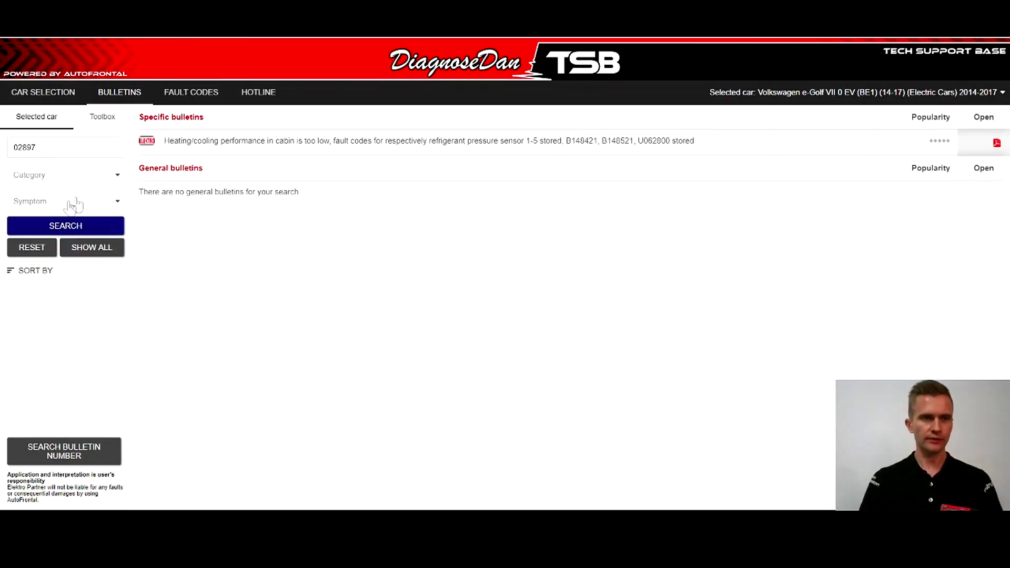
click(61, 230)
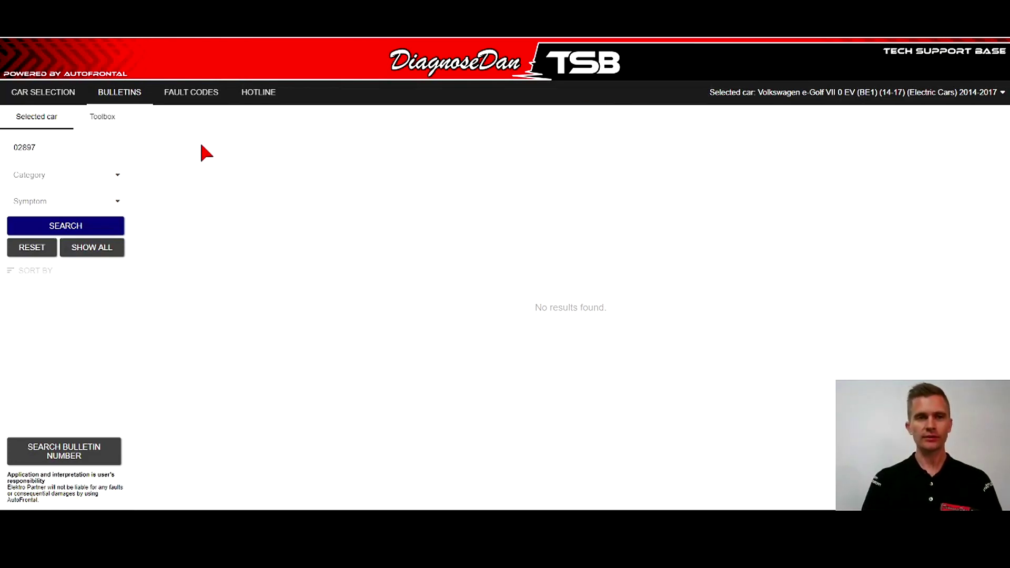
click(202, 101)
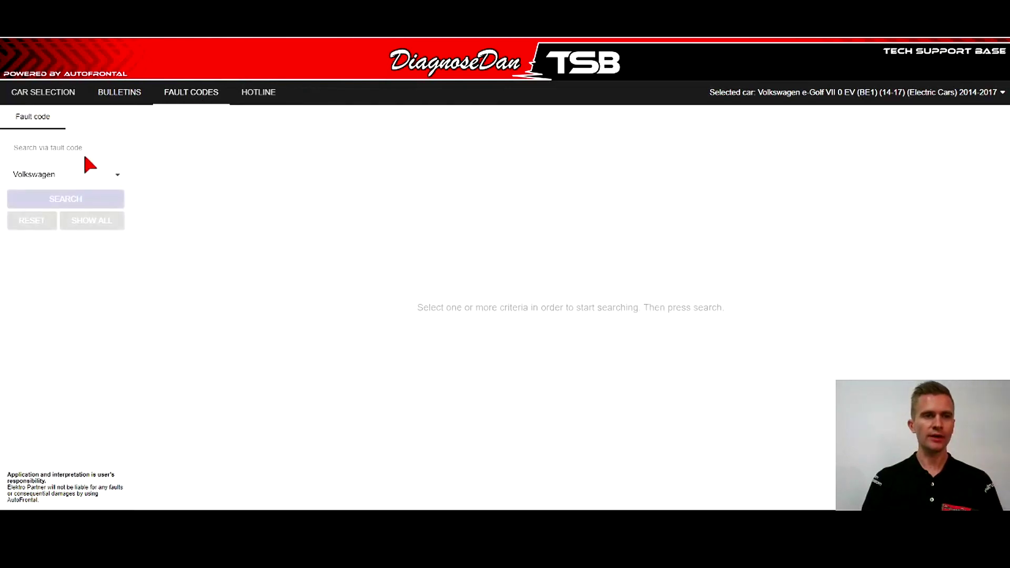
Search fault codes for 02897 and open its linked bulletins.
text(02897)
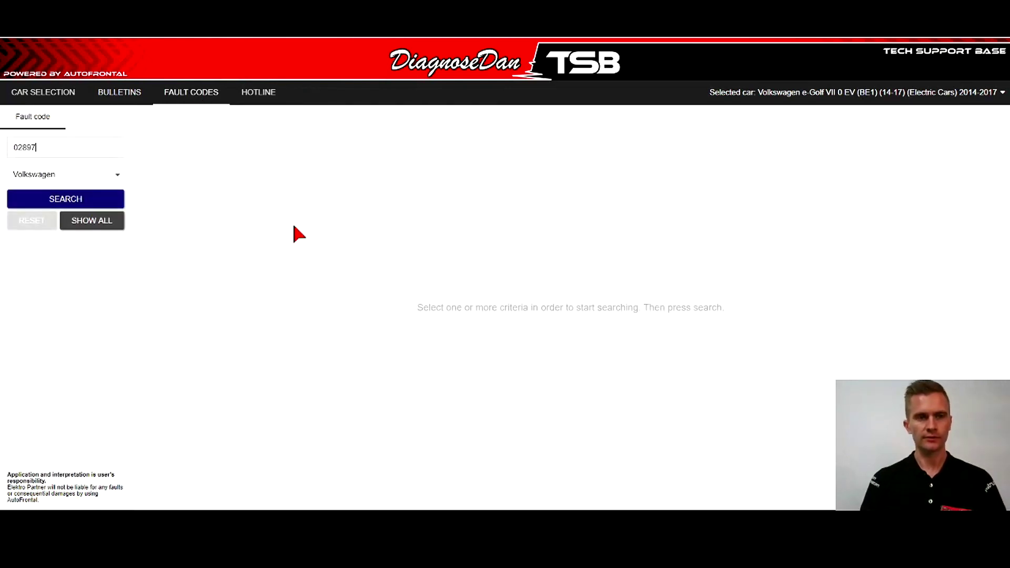
click(77, 203)
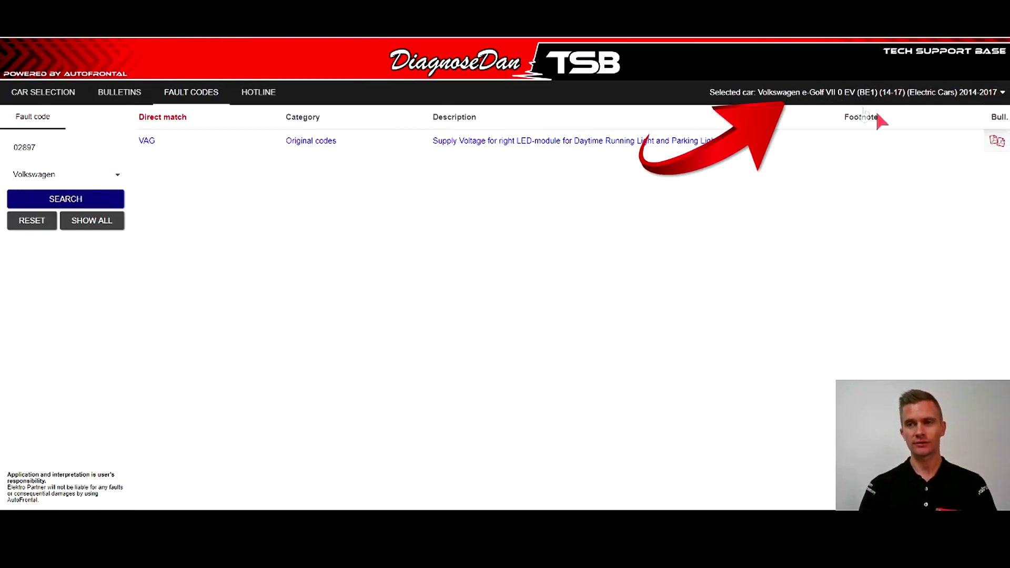
click(996, 141)
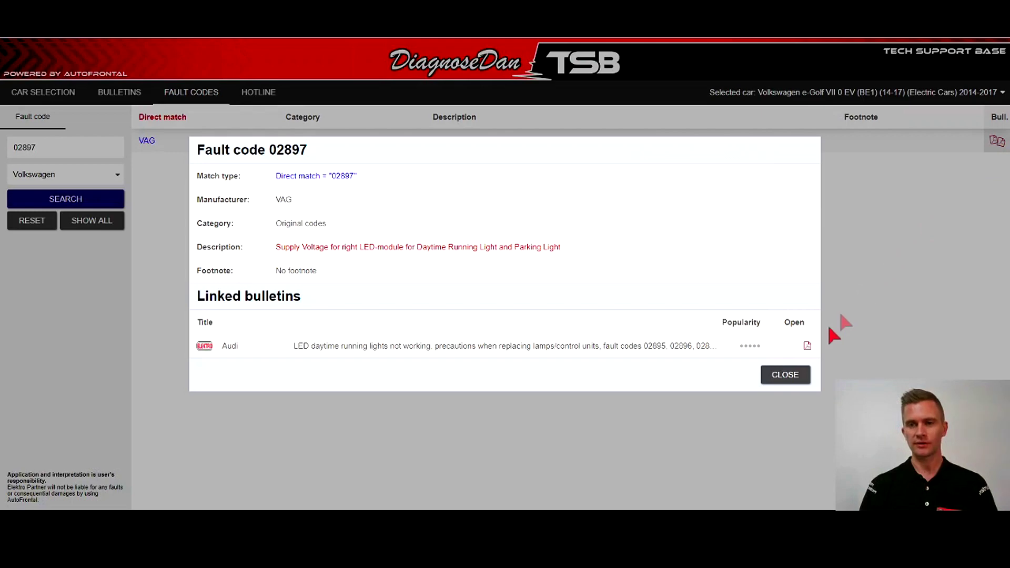
Read the linked Audi LED daytime running light bulletin PDF, then close it and the details.
click(690, 343)
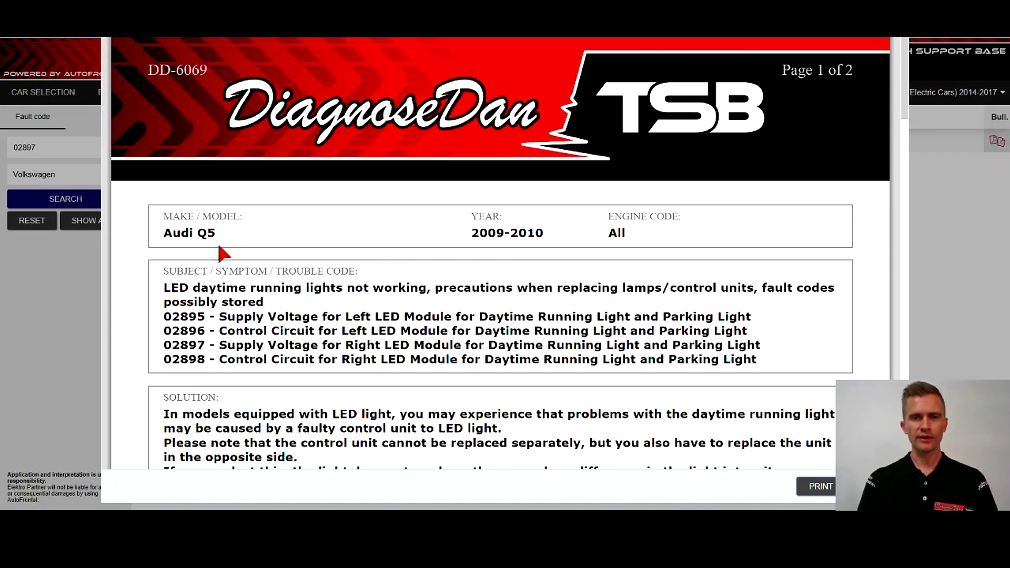
drag(907, 94, 906, 177)
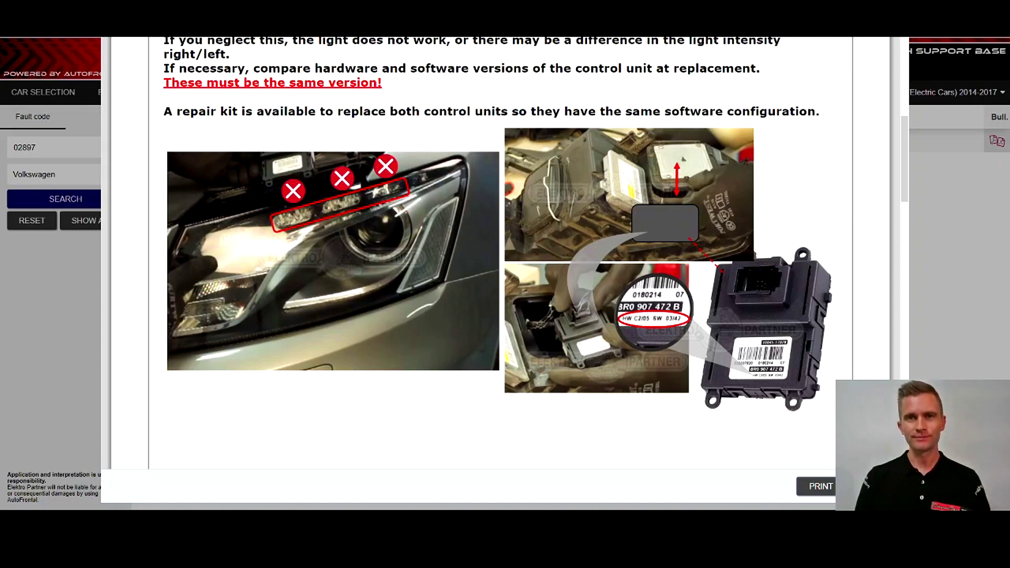
scroll(898, 358, up, 1)
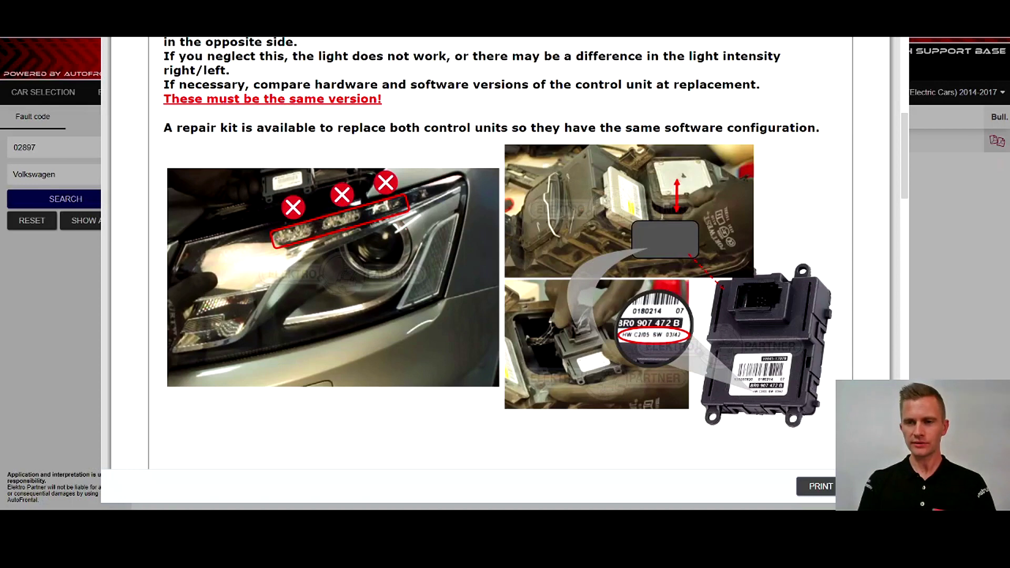
click(903, 364)
click(786, 377)
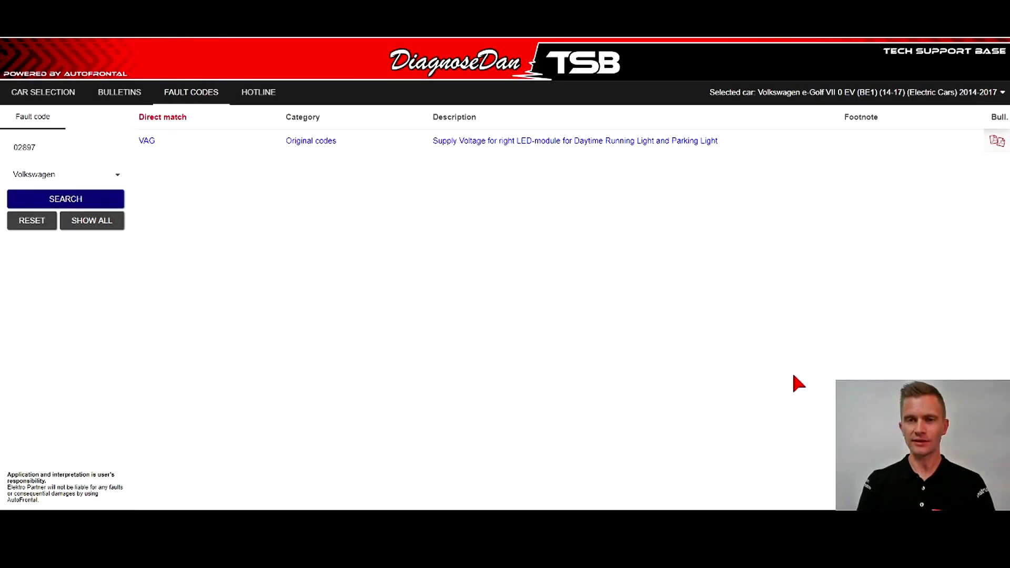
Replace 02897 with fault code P0087 and run the fault code search.
double_click(89, 148)
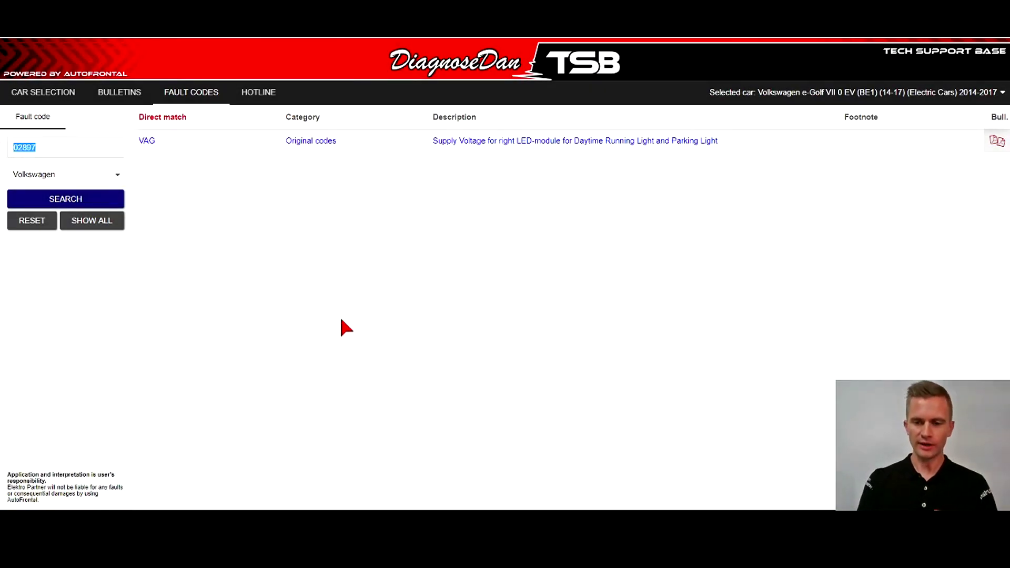
text(F)
text(0087)
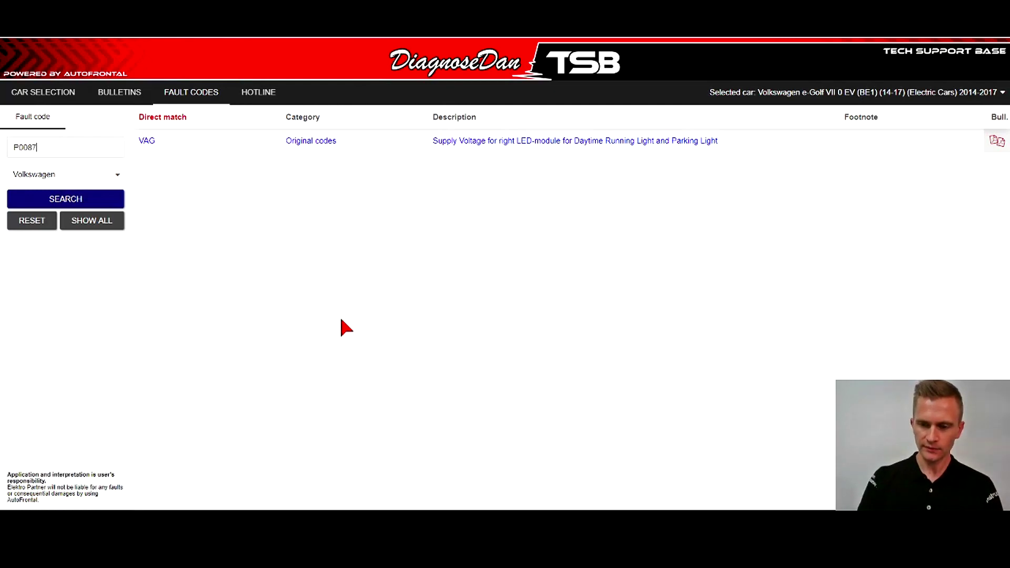
key(Return)
Review the many bulletins linked to P0087 fuel rail pressure, then return to bulletin search.
click(477, 143)
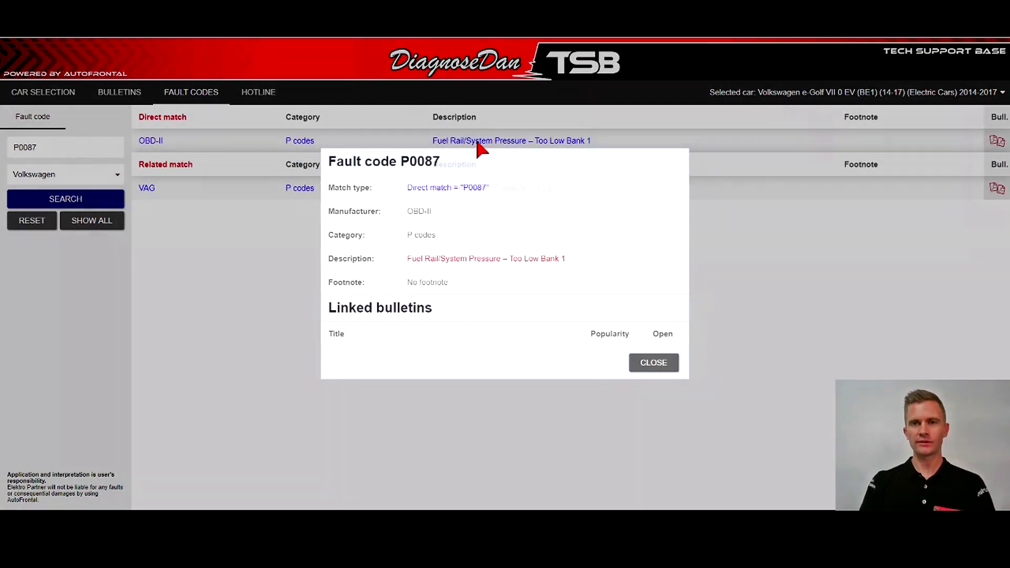
drag(830, 205, 828, 451)
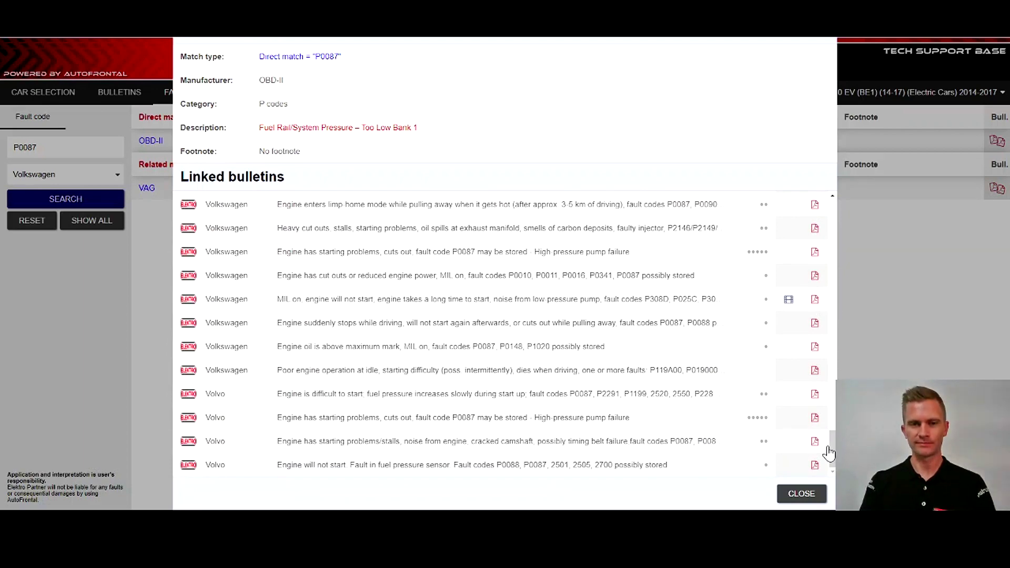
click(804, 495)
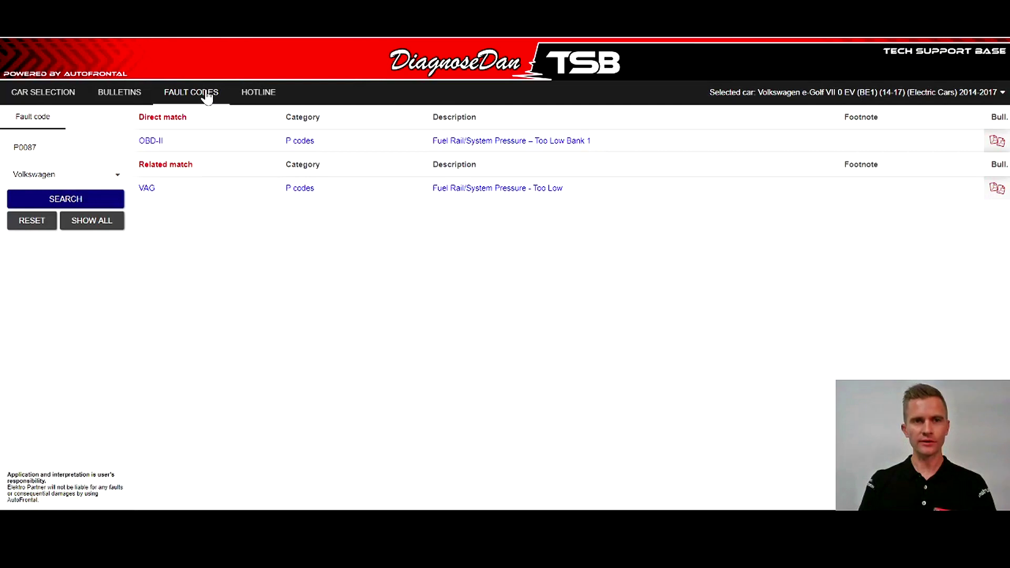
click(126, 93)
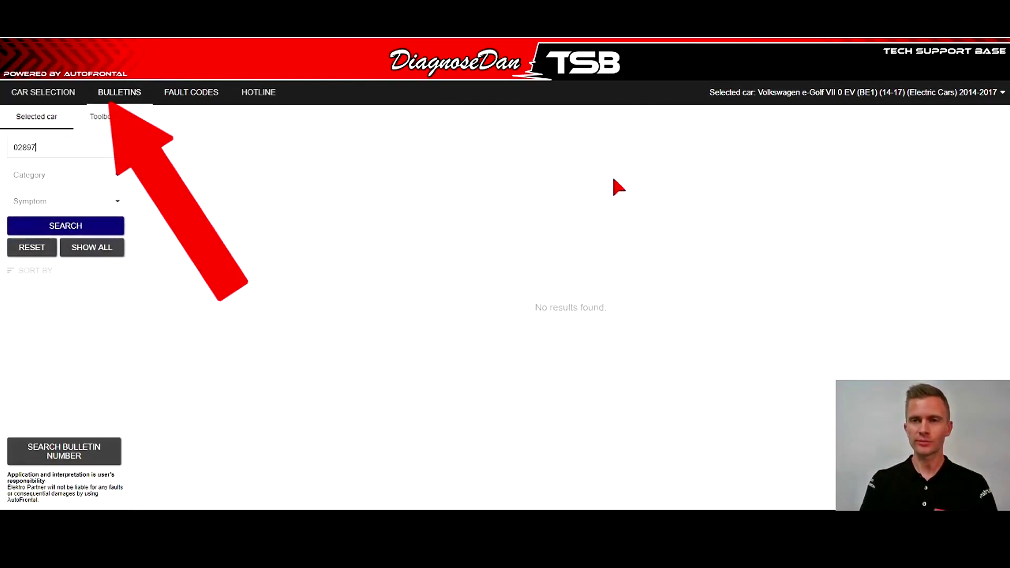